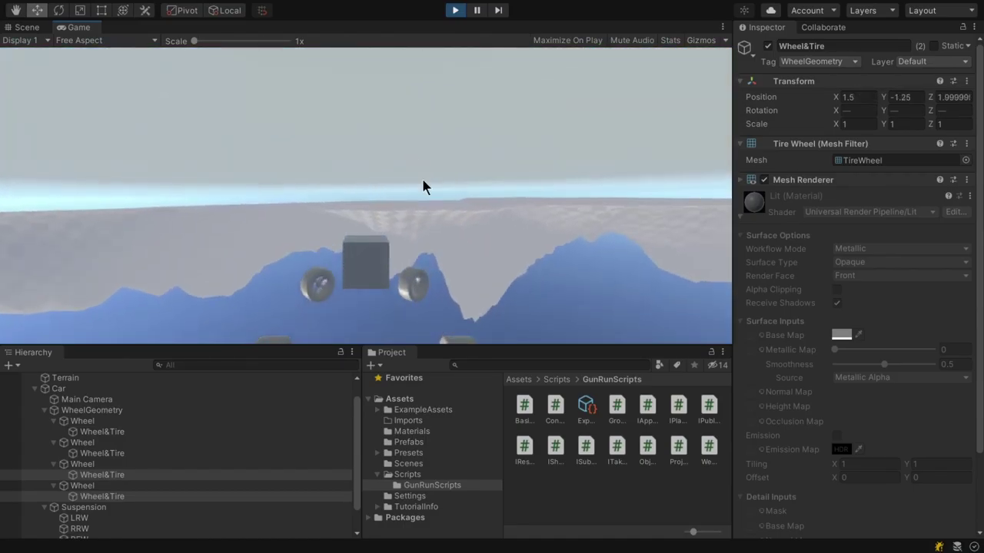
# - Pause the running game and raise the Car to a Y position of 4.3 in the scene
pyautogui.click(477, 10)
pyautogui.hotkey('ctrl', '1')
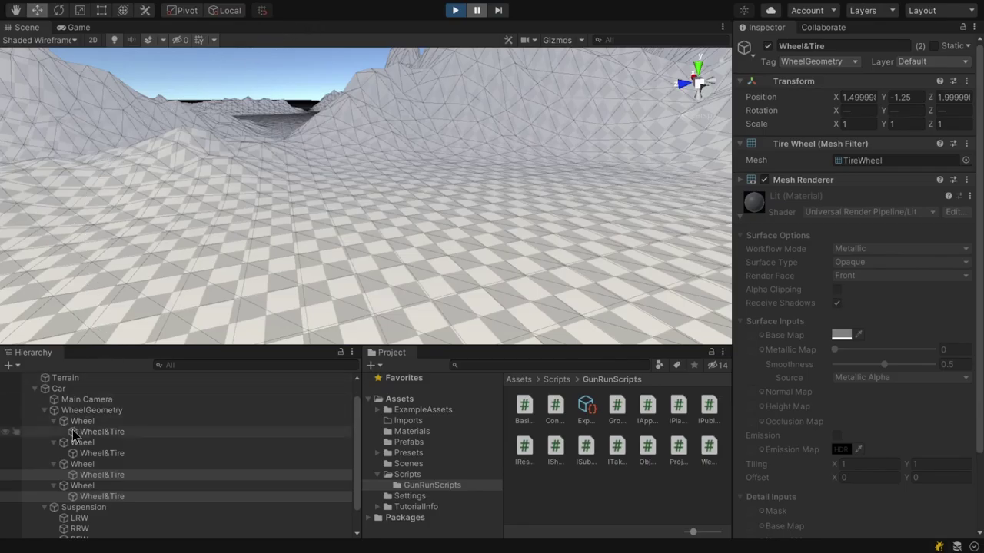
pyautogui.doubleClick(132, 389)
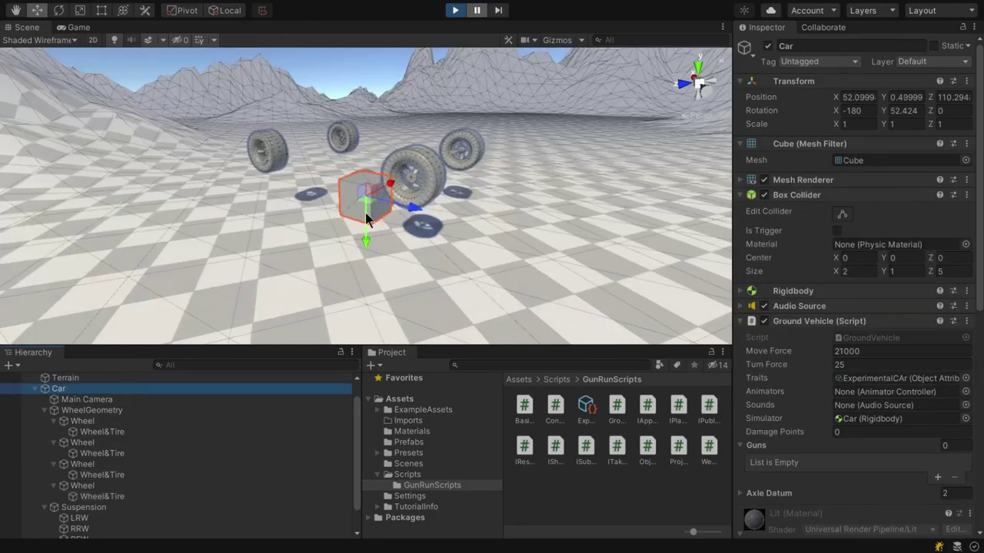
pyautogui.moveTo(363, 233); pyautogui.dragTo(395, 90)
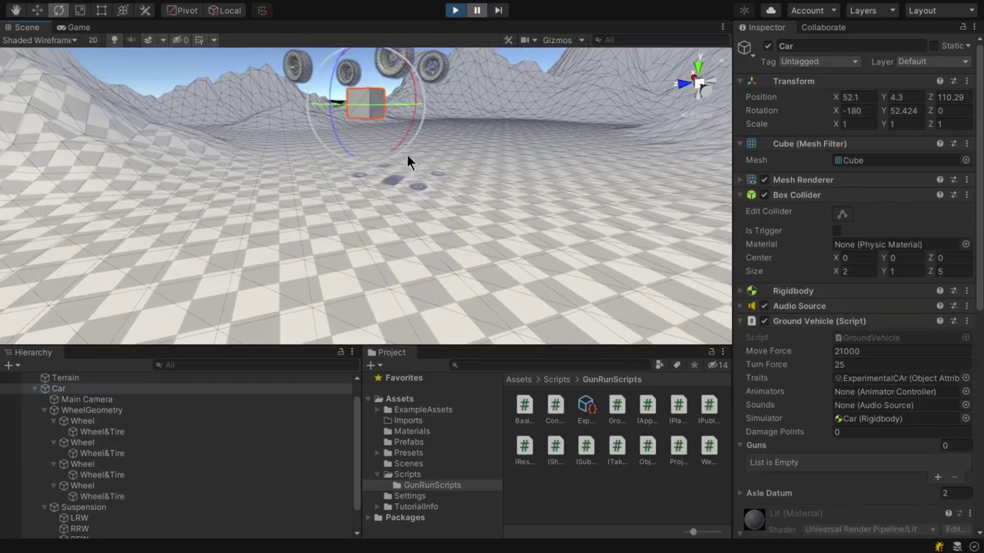
# - Rotate the Car to a Z rotation of 180 so its wheels face the ground
pyautogui.moveTo(441, 113); pyautogui.dragTo(441, 171, button='middle')
pyautogui.moveTo(420, 223); pyautogui.dragTo(427, 177, button='middle')
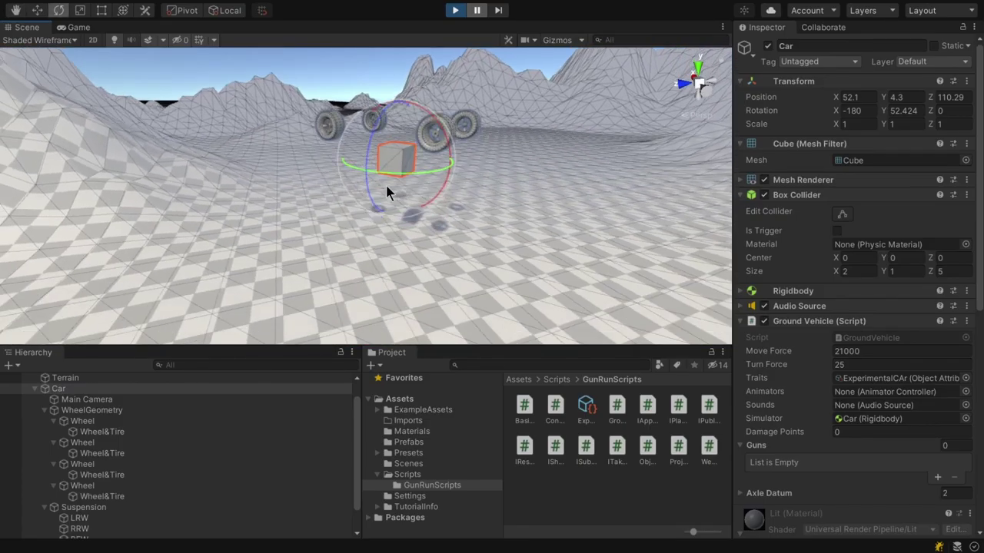
pyautogui.keyDown('ctrl'); pyautogui.moveTo(365, 170); pyautogui.dragTo(383, 102); pyautogui.keyUp('ctrl')
pyautogui.keyDown('ctrl'); pyautogui.moveTo(383, 150); pyautogui.dragTo(471, 545); pyautogui.keyUp('ctrl')
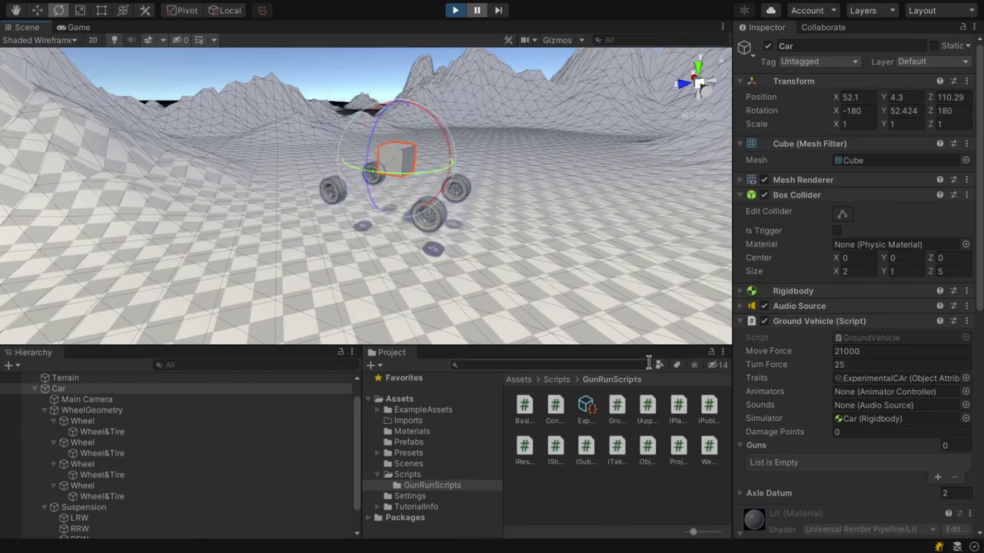
# - Resume the game and drive the Car forward while steering to the right
pyautogui.click(477, 10)
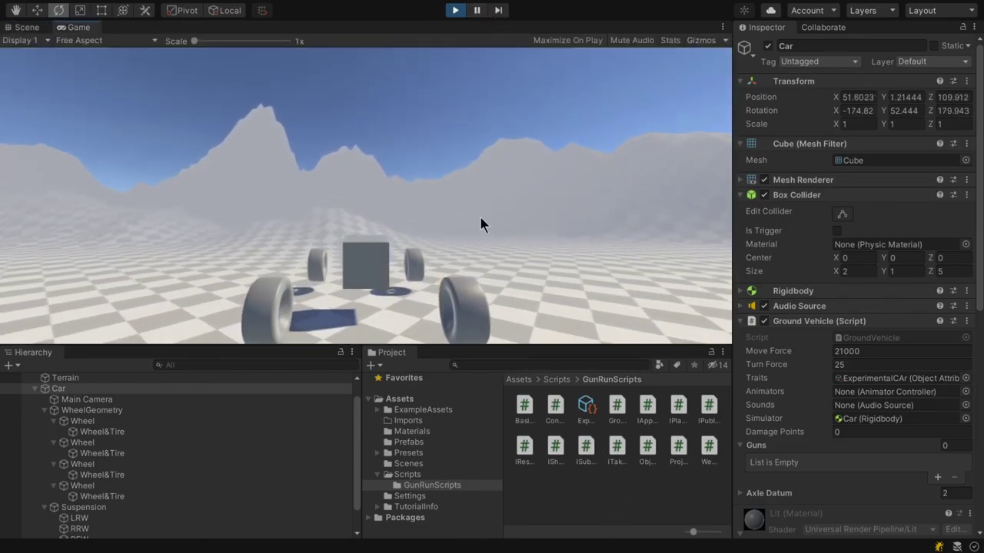
pyautogui.press('w')
pyautogui.press('d')
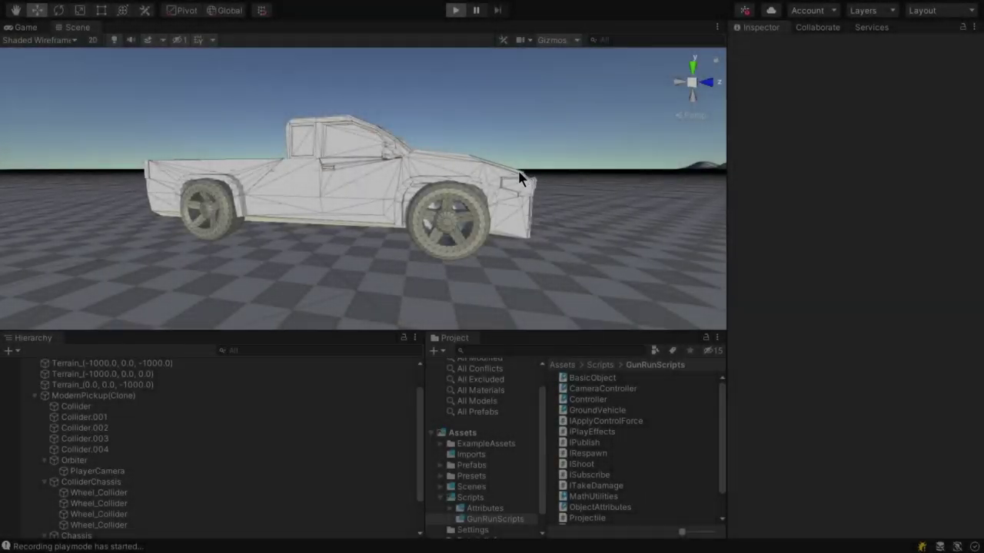
# - Test-drive the white pickup across the checkered terrain, accelerating and steering alternately to both sides
pyautogui.press('w')
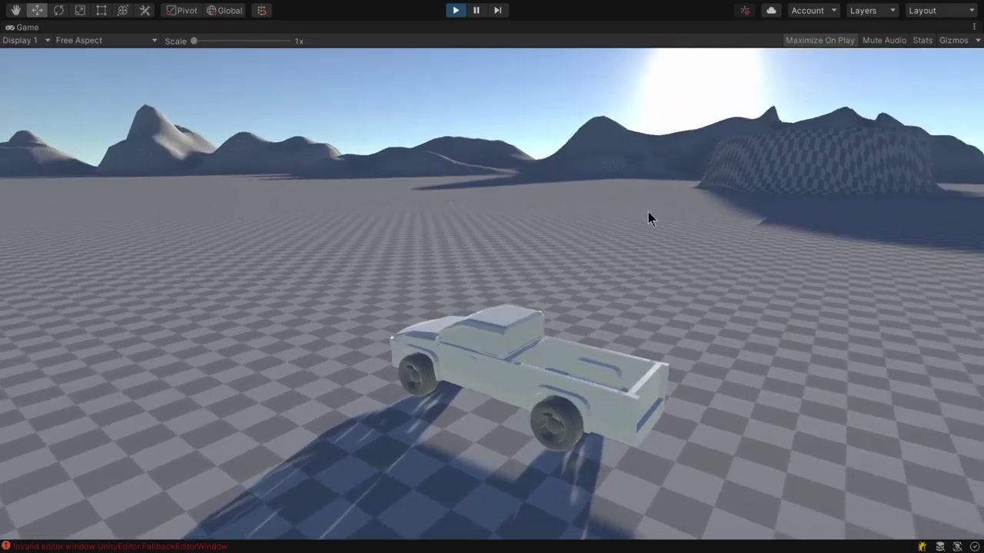
pyautogui.press('a')
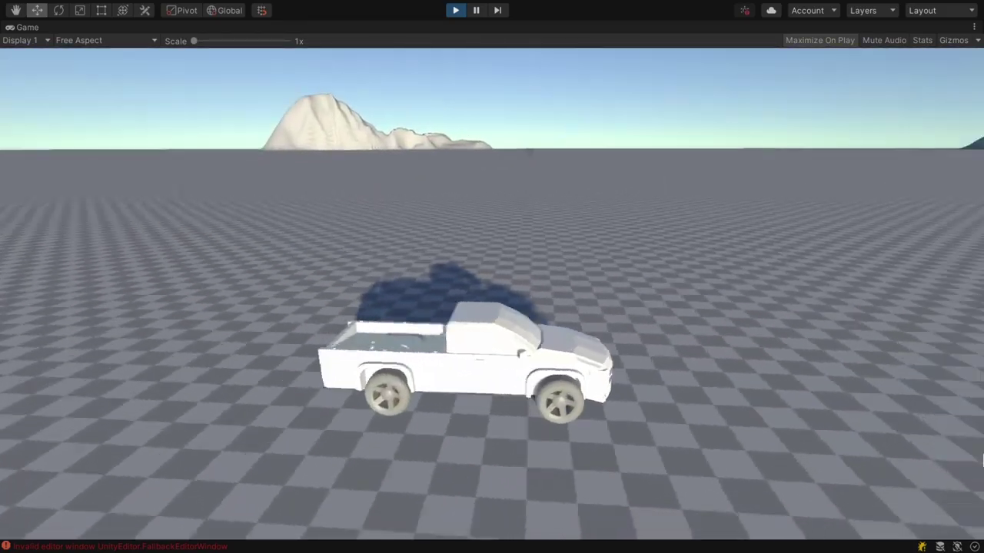
pyautogui.press('a')
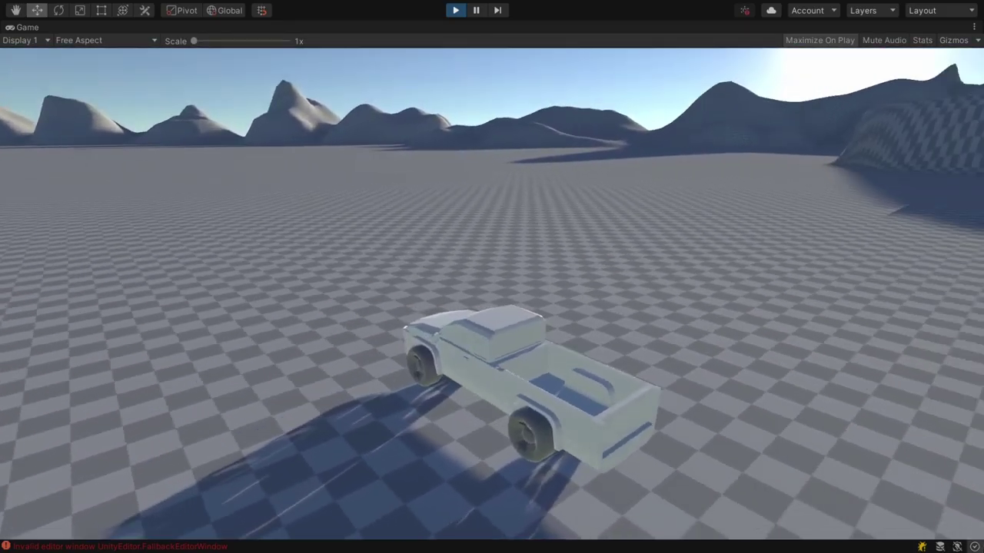
pyautogui.press('d')
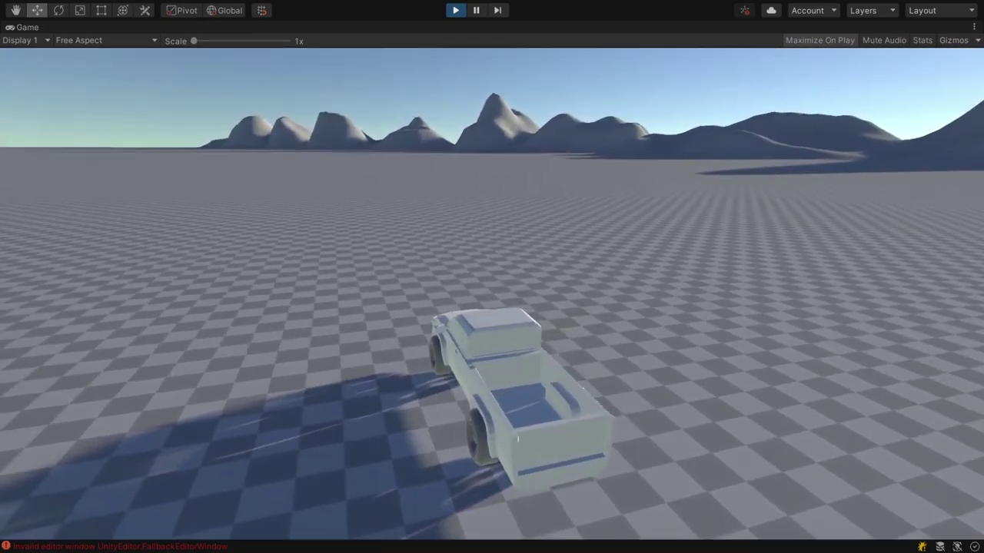
pyautogui.press('a')
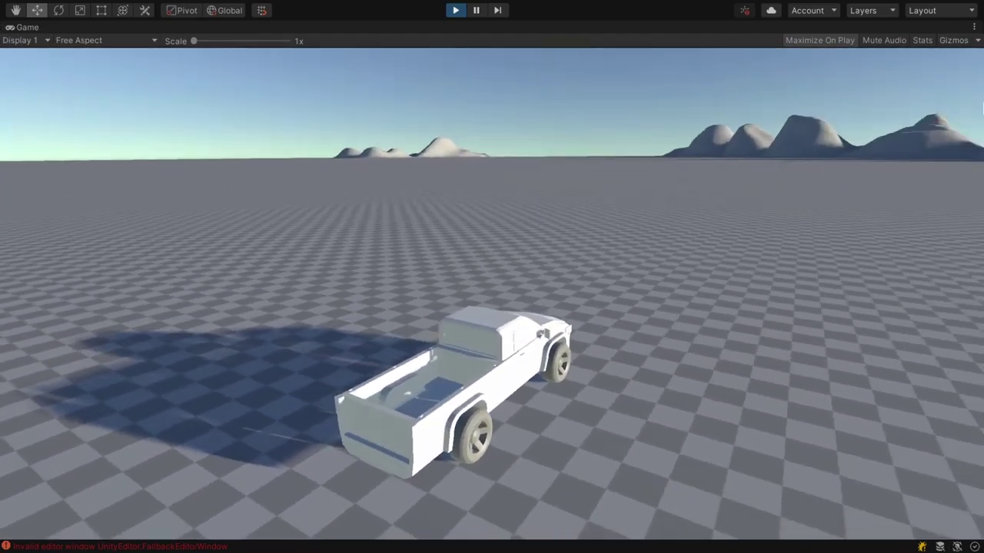
pyautogui.press('d')
pyautogui.press('a')
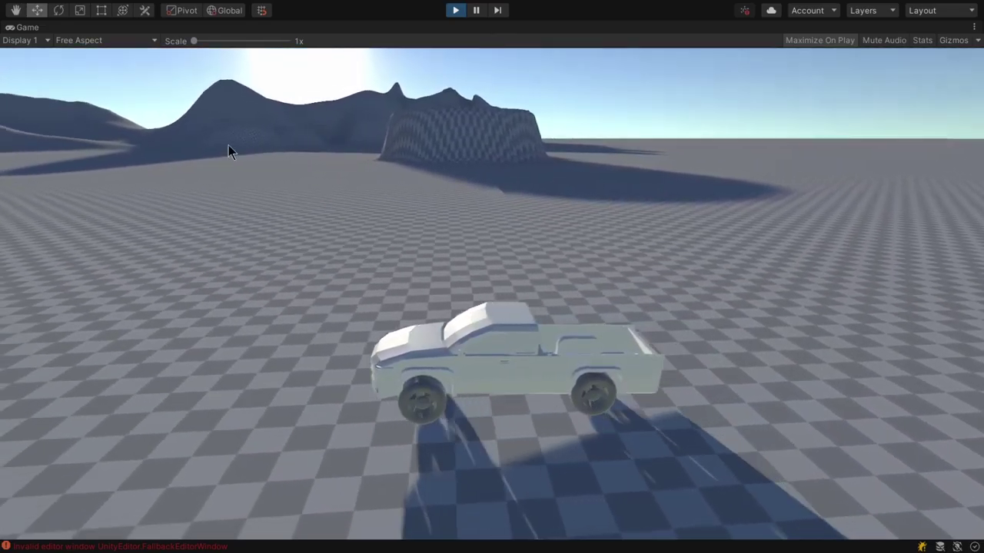
pyautogui.click(228, 145)
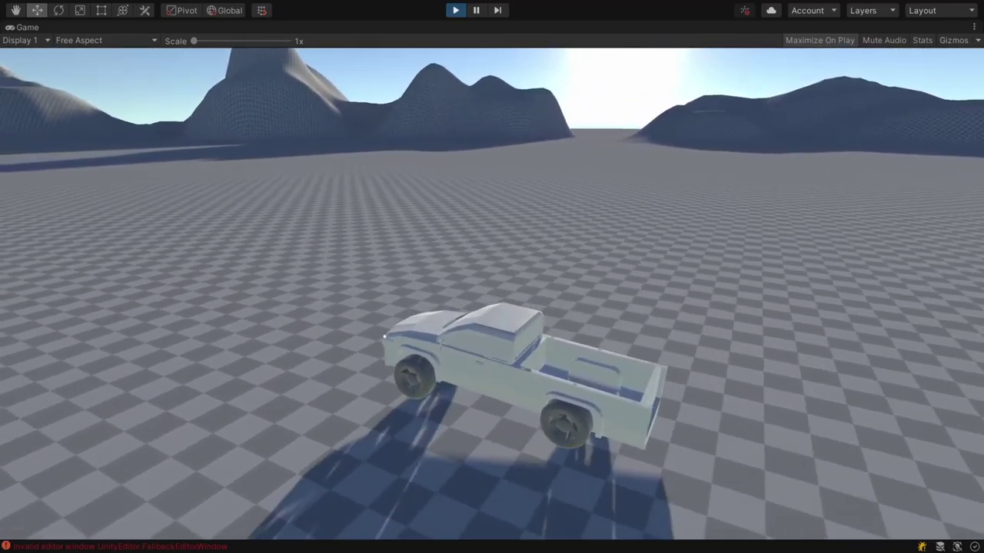
pyautogui.press('d')
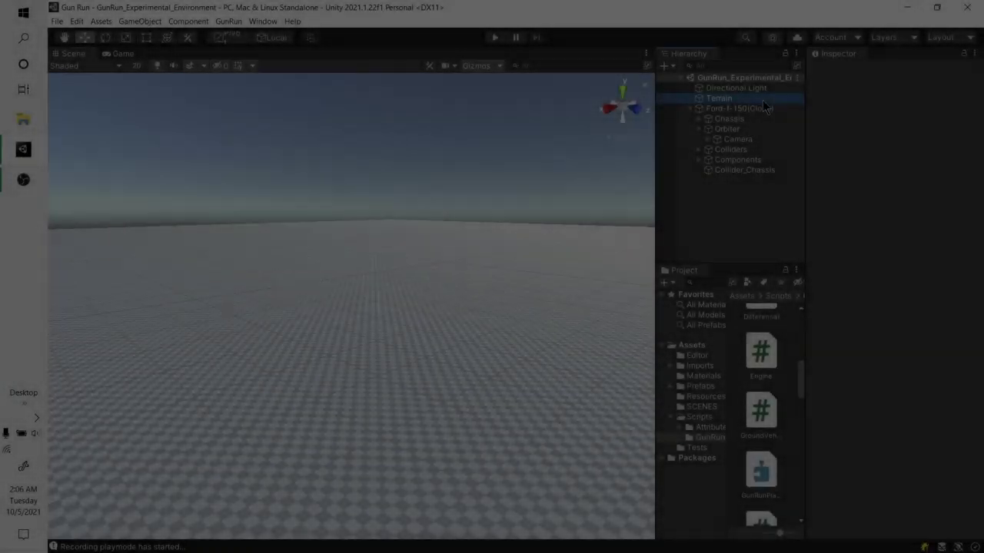
# - Frame the Ford-f-150(Clone) truck in the scene and examine its body, wheels and colliders from several sides
pyautogui.click(738, 109)
pyautogui.press('f')
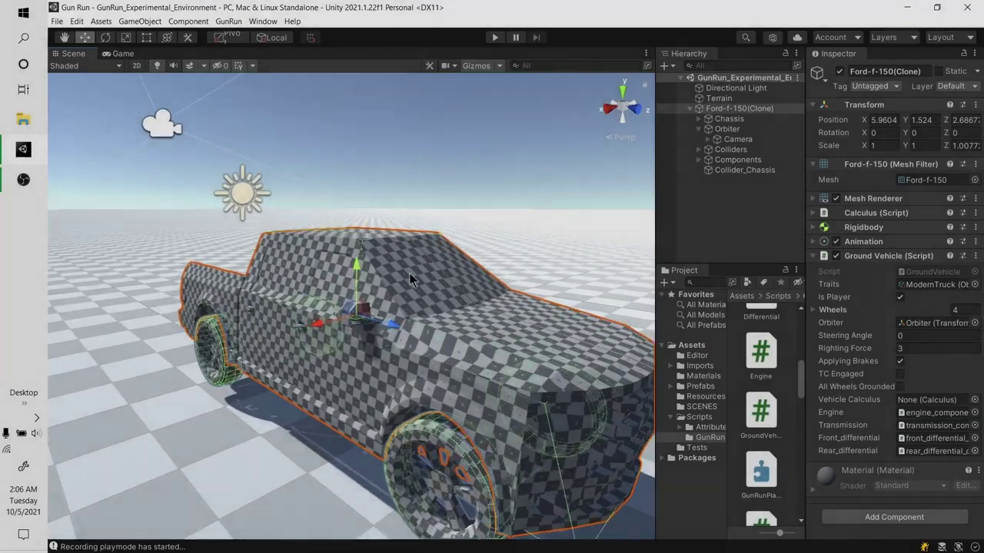
pyautogui.scroll(4, 409, 273)
pyautogui.keyDown('alt'); pyautogui.moveTo(412, 285); pyautogui.dragTo(419, 266); pyautogui.keyUp('alt')
pyautogui.moveTo(449, 295); pyautogui.dragTo(521, 306, button='middle')
pyautogui.scroll(-5, 423, 269)
pyautogui.scroll(4, 523, 312)
pyautogui.keyDown('alt'); pyautogui.moveTo(519, 312); pyautogui.dragTo(347, 303); pyautogui.keyUp('alt')
pyautogui.scroll(-4, 385, 303)
pyautogui.scroll(4, 428, 303)
pyautogui.moveTo(428, 303); pyautogui.dragTo(433, 293, button='middle')
pyautogui.scroll(1, 456, 306)
pyautogui.scroll(-4, 456, 306)
pyautogui.keyDown('alt'); pyautogui.moveTo(569, 306); pyautogui.dragTo(467, 297); pyautogui.keyUp('alt')
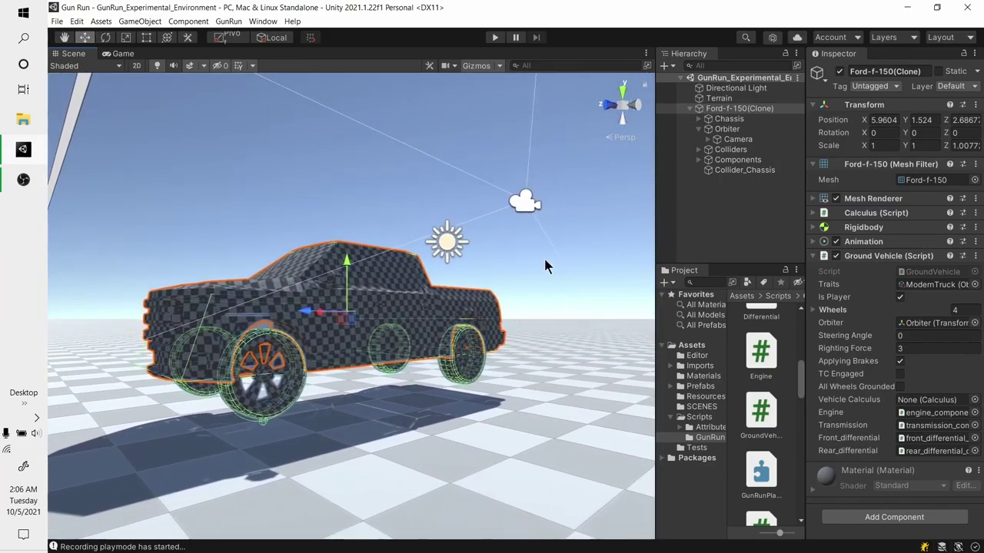
# - Run the game and test-drive the Ford-f-150 forward while viewing it close up
pyautogui.hotkey('ctrl', 'p')
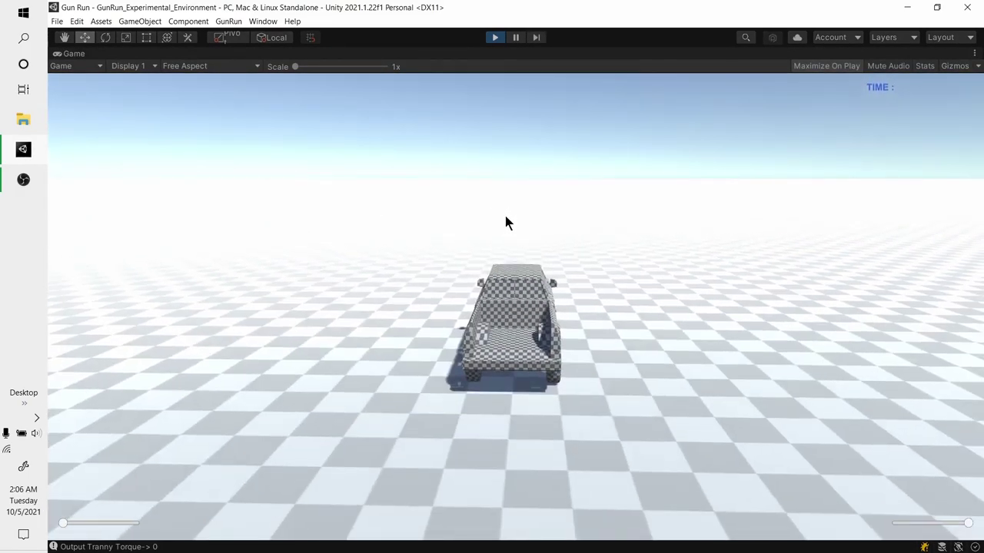
pyautogui.scroll(4, 506, 217)
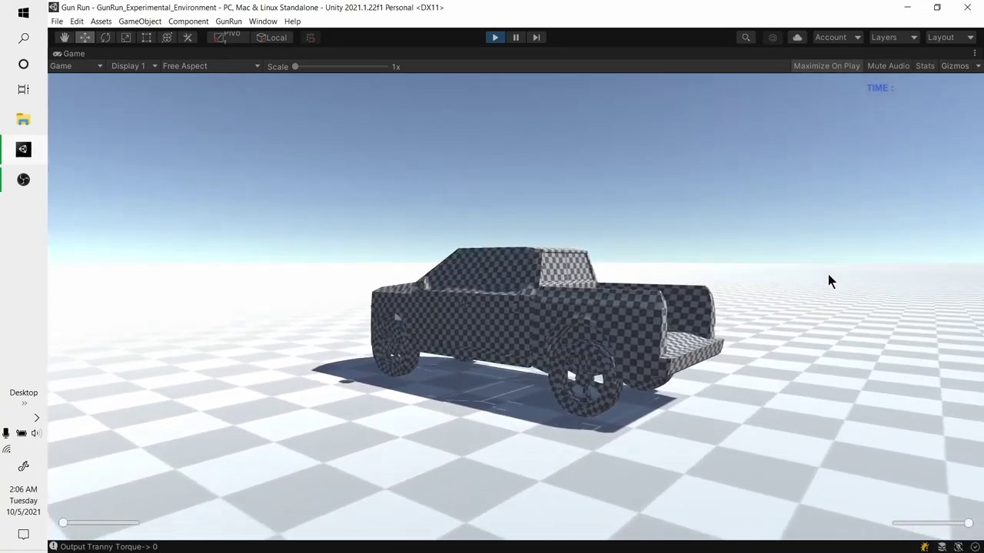
pyautogui.press('w')
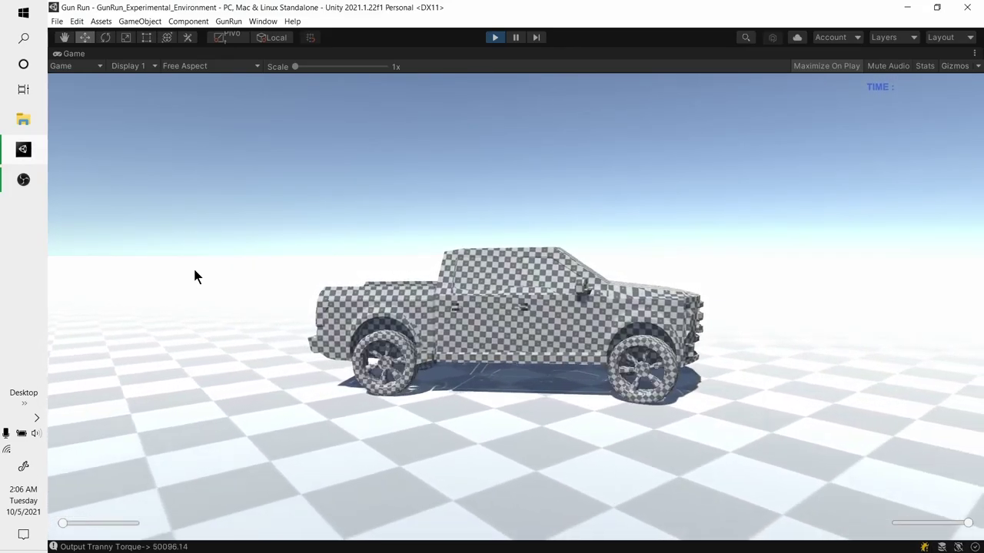
pyautogui.scroll(5, 194, 271)
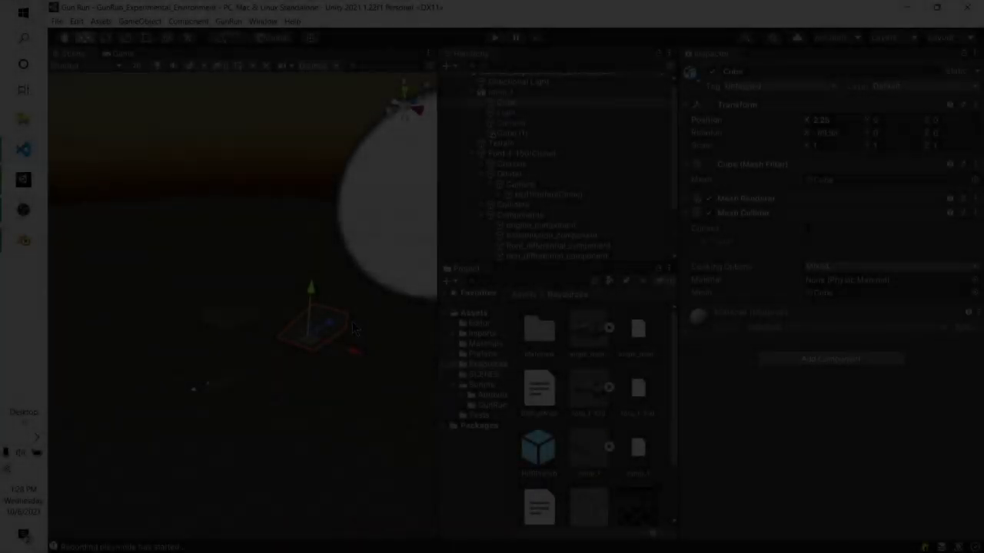
# - Move the Cube ramp of ramp_1 along the Z axis, away from the truck
pyautogui.moveTo(329, 322); pyautogui.dragTo(377, 297)
pyautogui.click(247, 313)
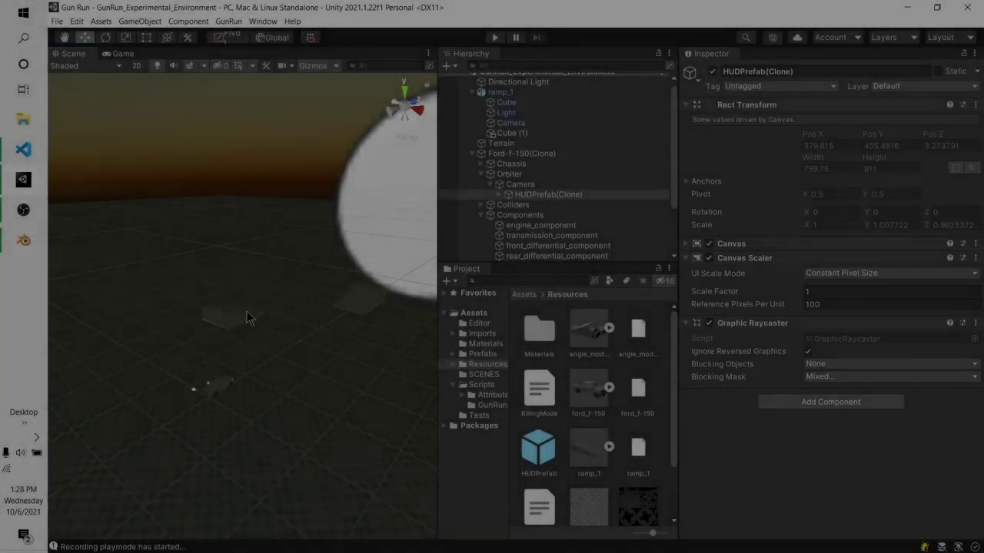
# - Try to select both ramps together in the scene, then select and frame their parent ramp_1
pyautogui.click(244, 317)
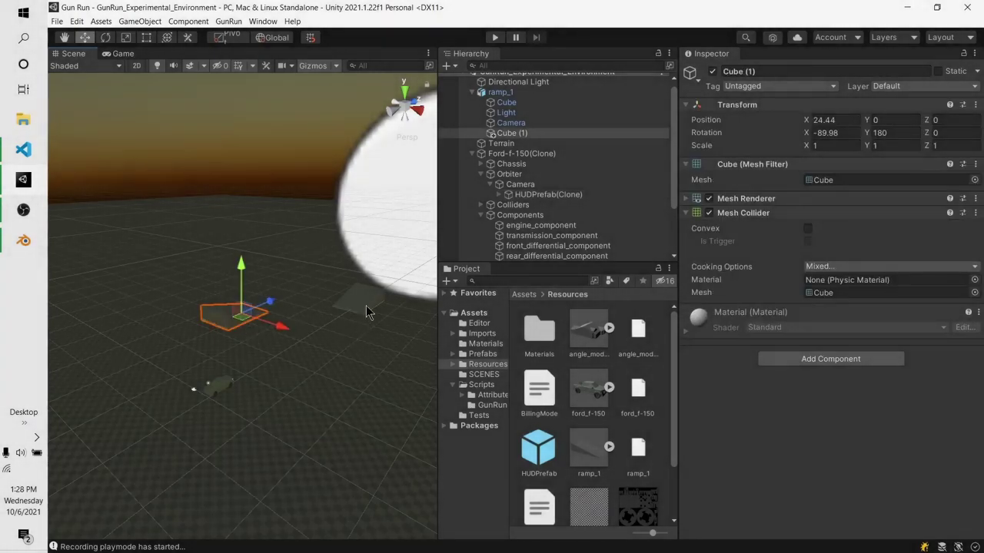
pyautogui.keyDown('shift'); pyautogui.click(379, 276); pyautogui.keyUp('shift')
pyautogui.keyDown('shift'); pyautogui.click(376, 310); pyautogui.keyUp('shift')
pyautogui.moveTo(146, 373); pyautogui.dragTo(545, 357, button='middle')
pyautogui.press('f')
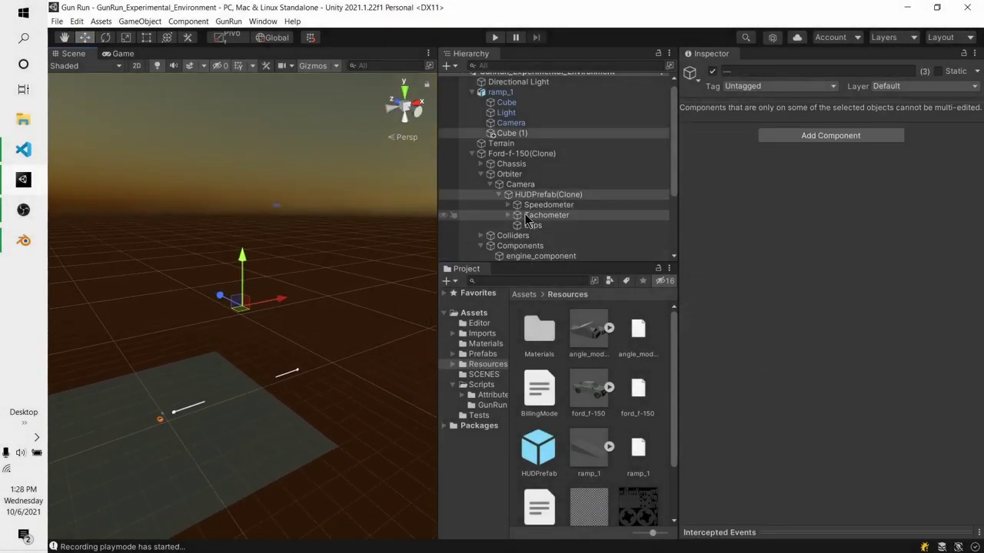
pyautogui.click(512, 235)
pyautogui.doubleClick(610, 92)
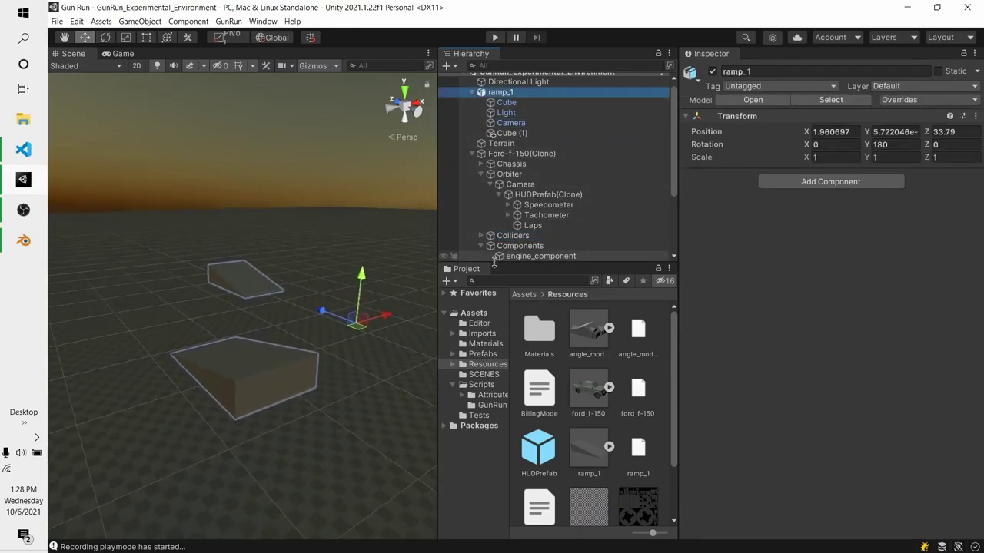
# - Duplicate both ramps and place the copies apart from the originals with a Y rotation of 180
pyautogui.click(256, 297)
pyautogui.keyDown('shift'); pyautogui.click(249, 338); pyautogui.keyUp('shift')
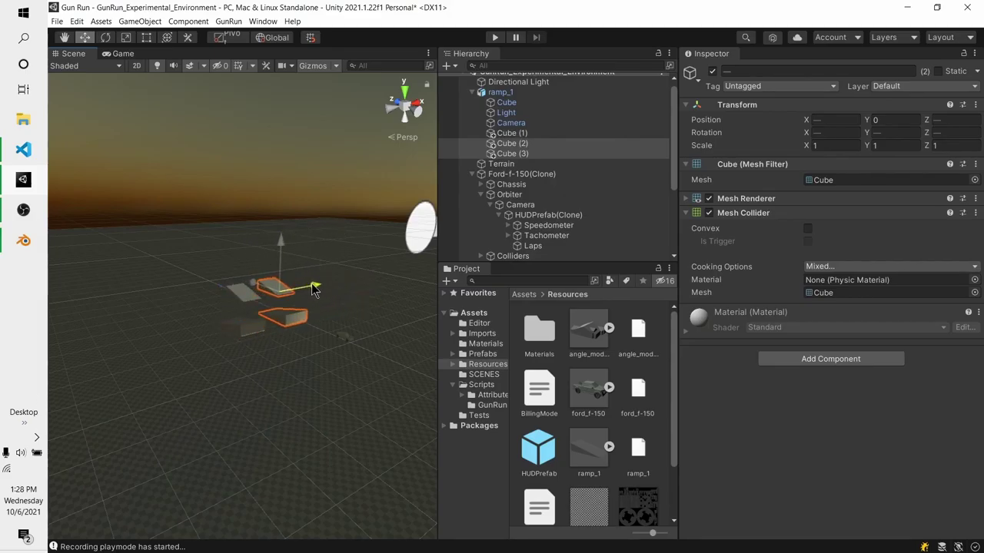
pyautogui.moveTo(227, 297); pyautogui.dragTo(304, 367)
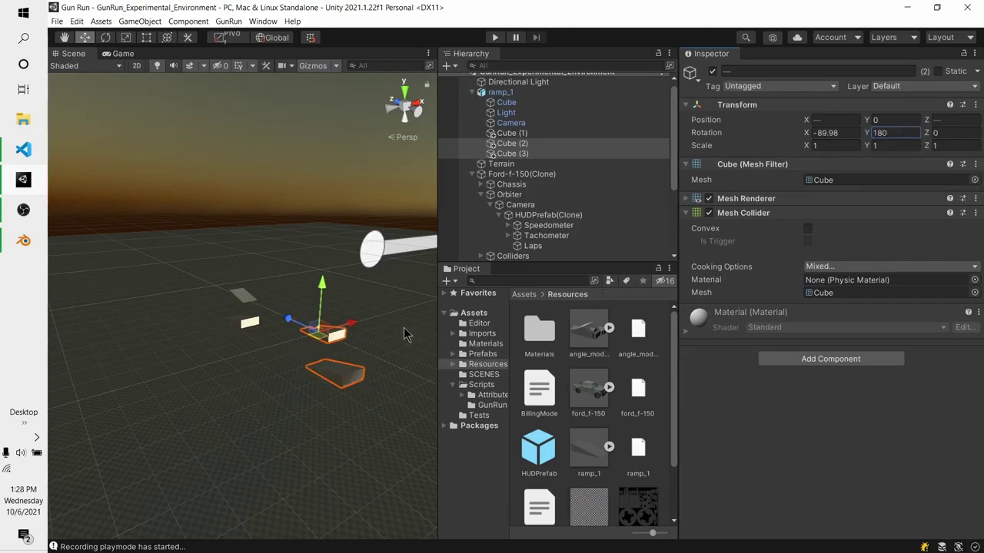
# - Reposition the two duplicated ramps, Cube (2) and Cube (3), along the Z and X axes
pyautogui.scroll(3, 365, 372)
pyautogui.moveTo(368, 392); pyautogui.dragTo(284, 371, button='middle')
pyautogui.scroll(-5, 303, 362)
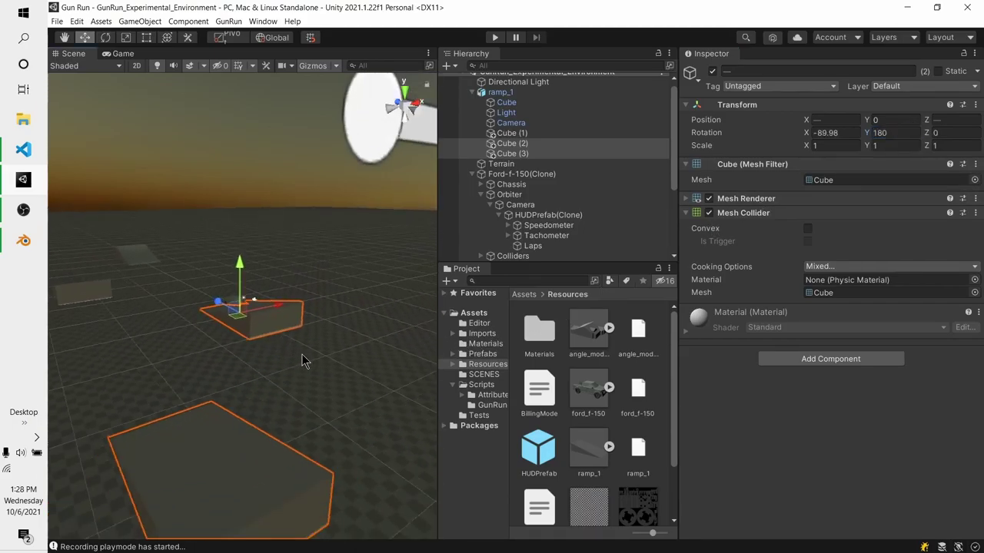
pyautogui.moveTo(275, 314); pyautogui.dragTo(198, 366, button='middle')
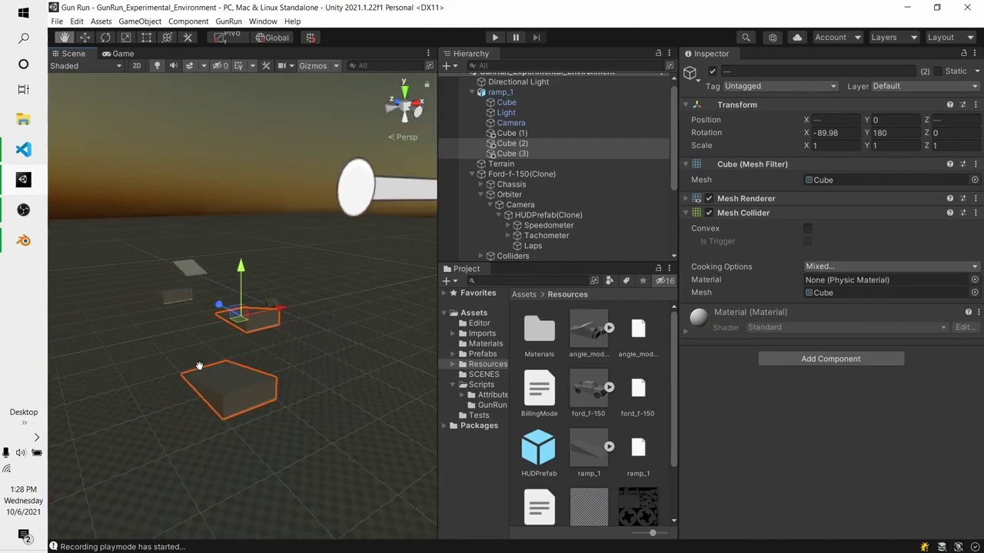
pyautogui.scroll(8, 216, 373)
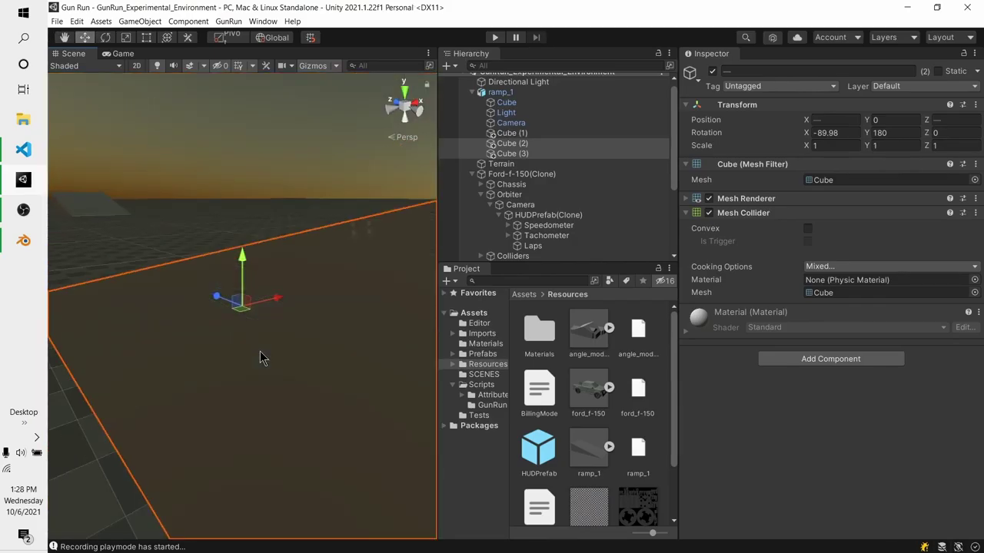
pyautogui.scroll(-8, 265, 347)
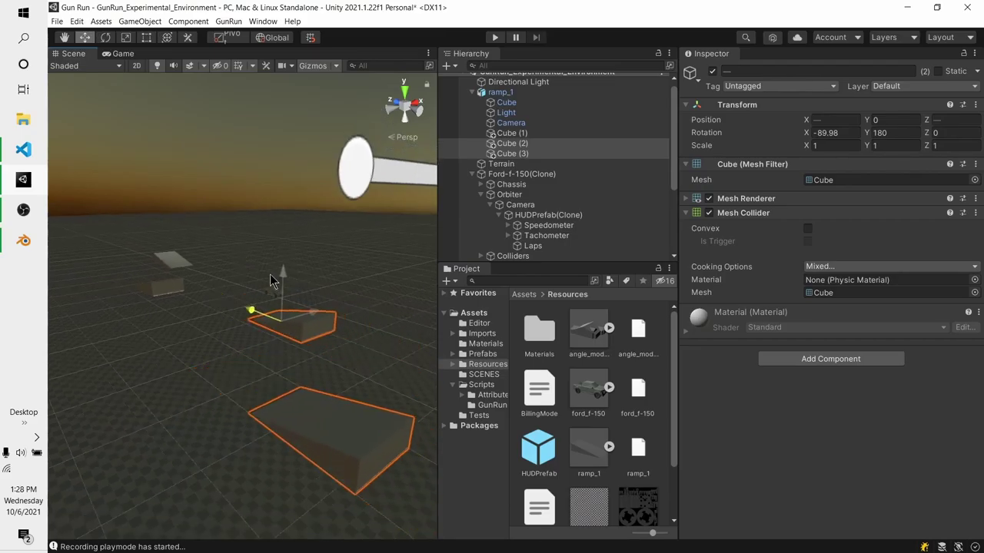
pyautogui.moveTo(321, 313); pyautogui.dragTo(164, 380, button='right')
pyautogui.scroll(-4, 243, 357)
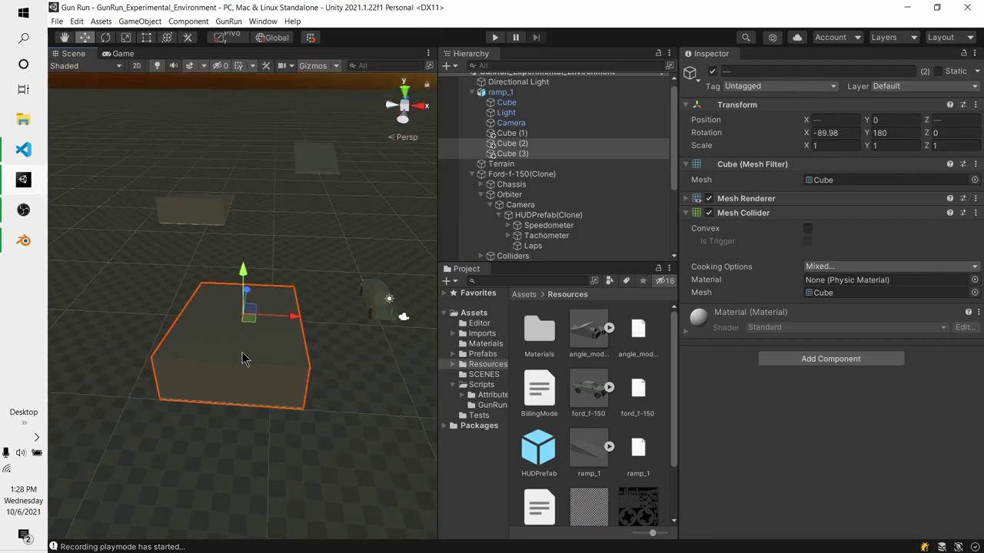
pyautogui.moveTo(278, 320); pyautogui.dragTo(367, 323)
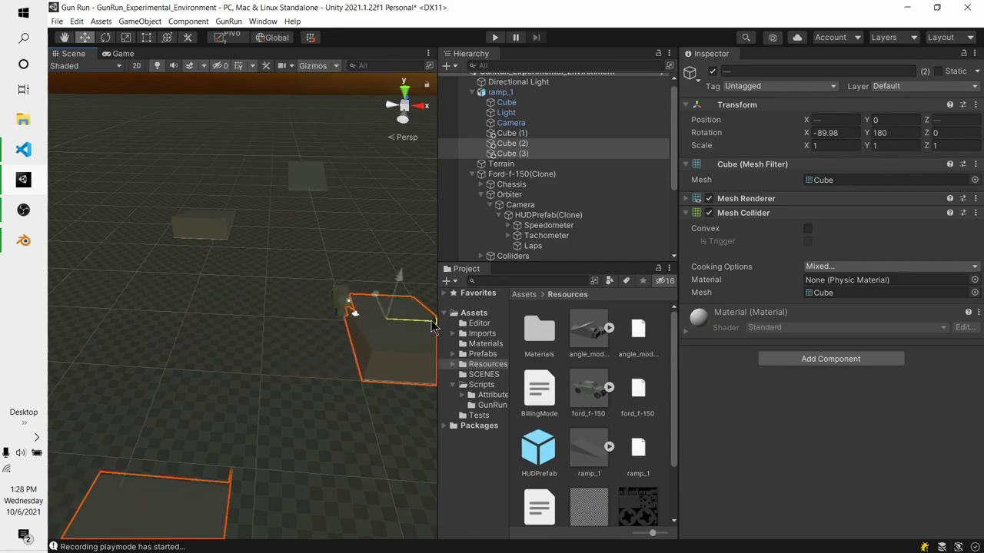
pyautogui.moveTo(530, 329); pyautogui.dragTo(288, 318)
pyautogui.scroll(-3, 339, 294)
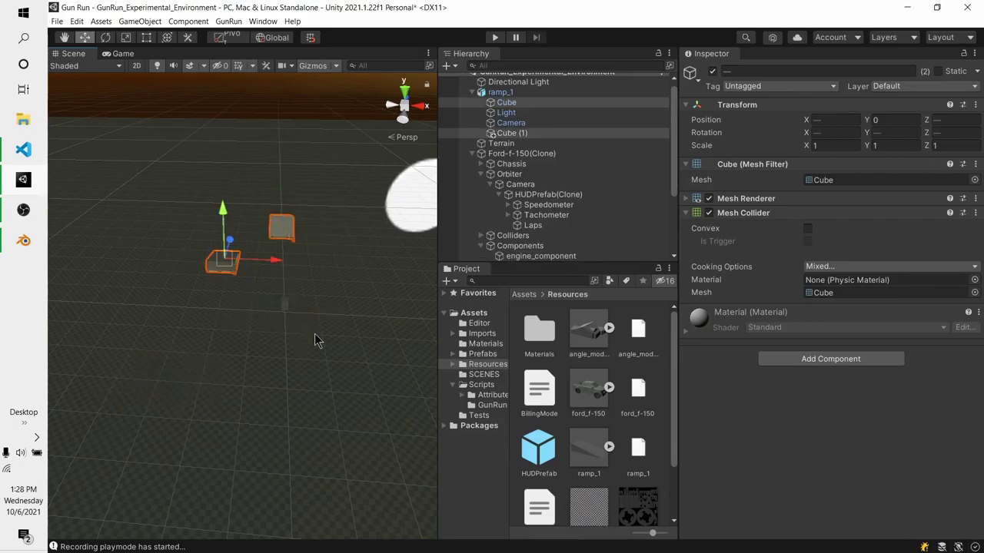
# - Duplicate the two ramps and move both copies, Cube (2) and Cube (3), together along the X axis, away from the originals
pyautogui.hotkey('ctrl', 'd')
pyautogui.click(314, 340)
pyautogui.click(277, 318)
pyautogui.keyDown('shift'); pyautogui.click(205, 374); pyautogui.keyUp('shift')
pyautogui.keyDown('shift'); pyautogui.click(265, 331); pyautogui.keyUp('shift')
pyautogui.click(262, 337)
pyautogui.click(184, 369)
pyautogui.keyDown('shift'); pyautogui.click(165, 386); pyautogui.keyUp('shift')
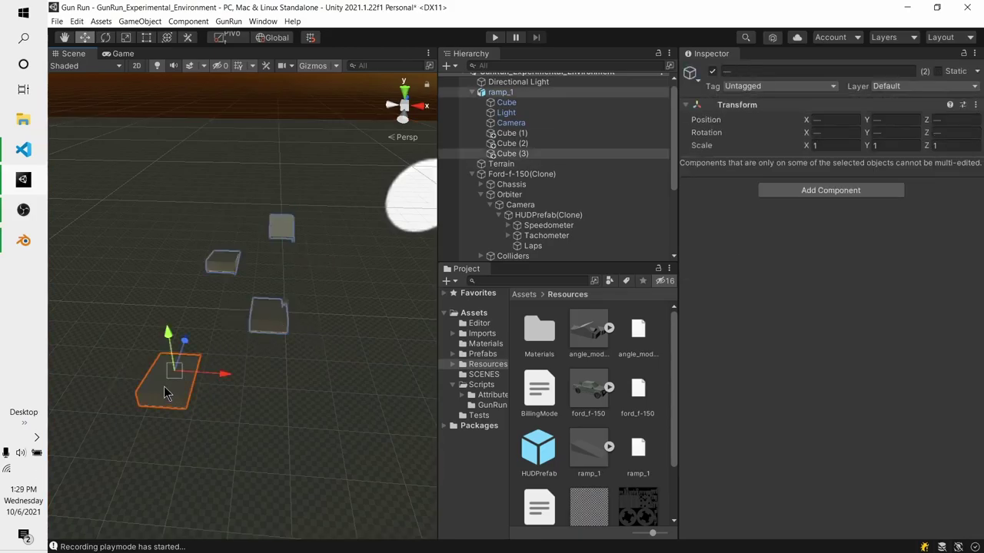
pyautogui.keyDown('ctrl'); pyautogui.click(269, 324); pyautogui.keyUp('ctrl')
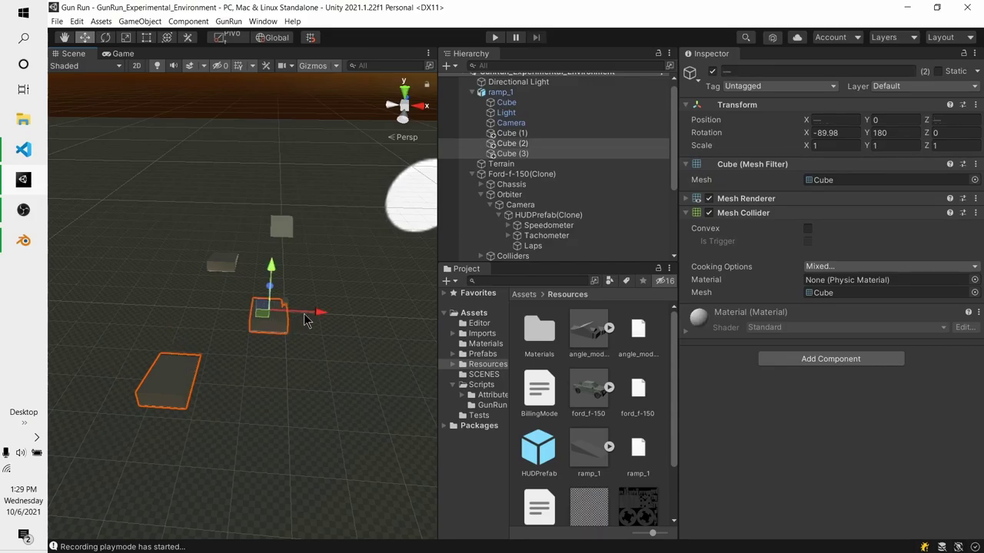
pyautogui.moveTo(305, 315); pyautogui.dragTo(169, 297)
pyautogui.scroll(-8, 182, 303)
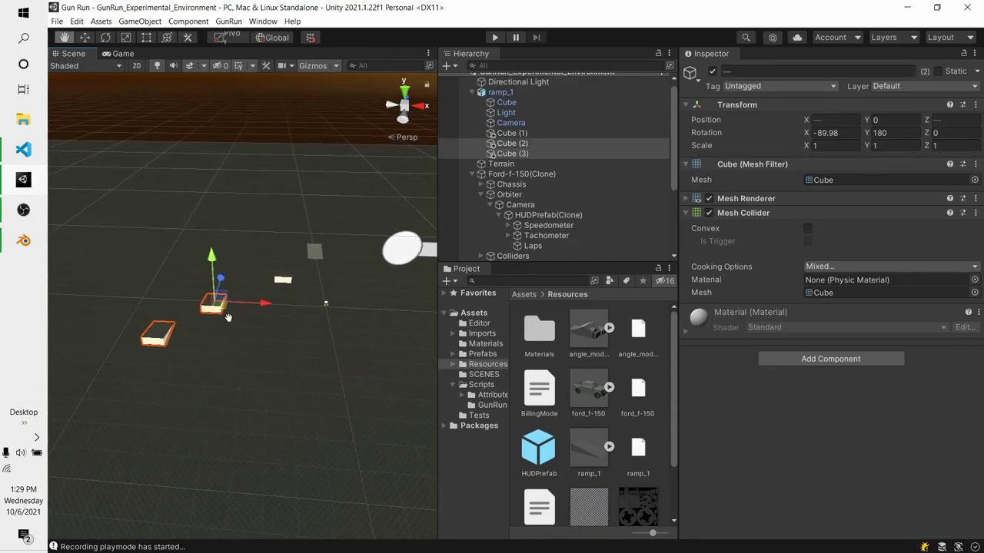
pyautogui.click(301, 362)
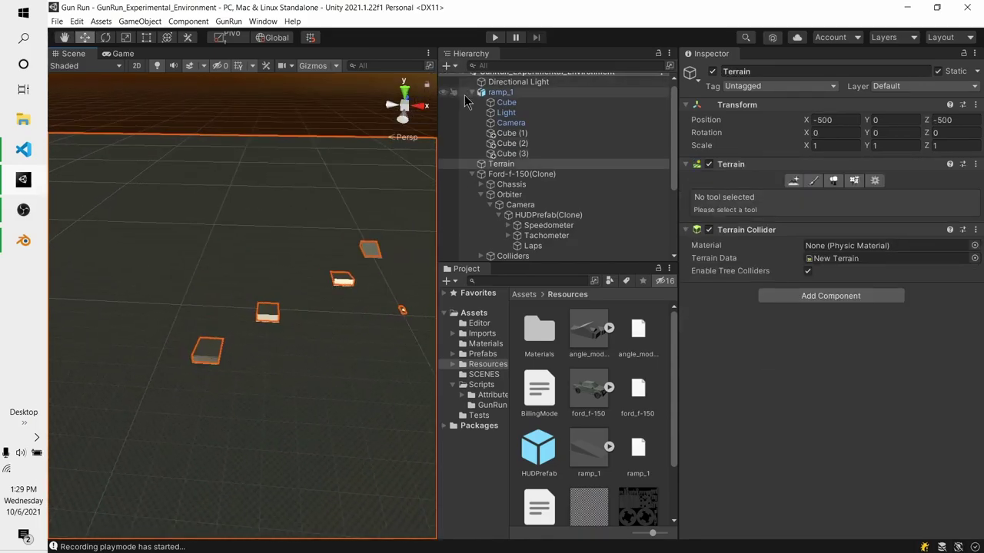
# - Run the simulation, turn on the truck's headlights and drive it forward with left steering across the terrain
pyautogui.click(495, 37)
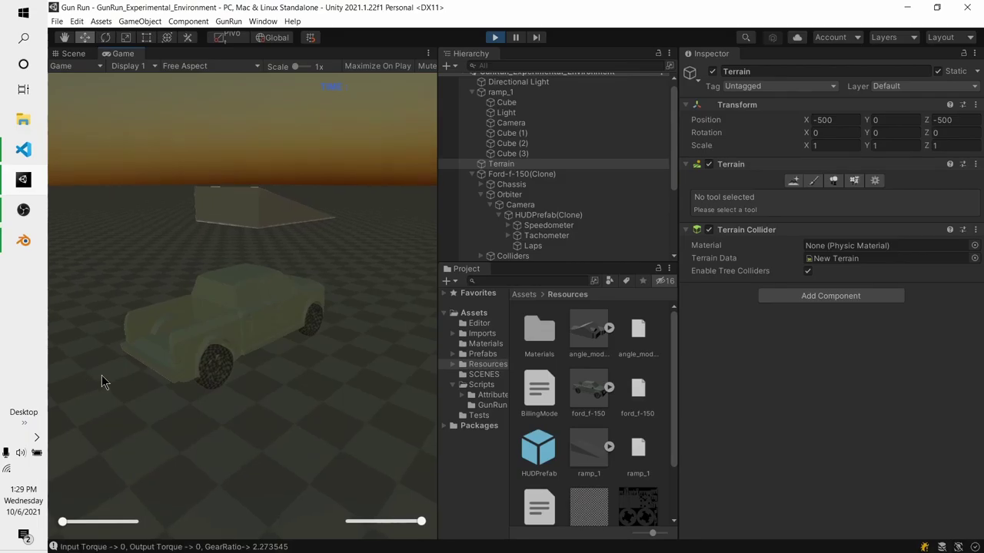
pyautogui.press('l')
pyautogui.press('w')
pyautogui.press('a')
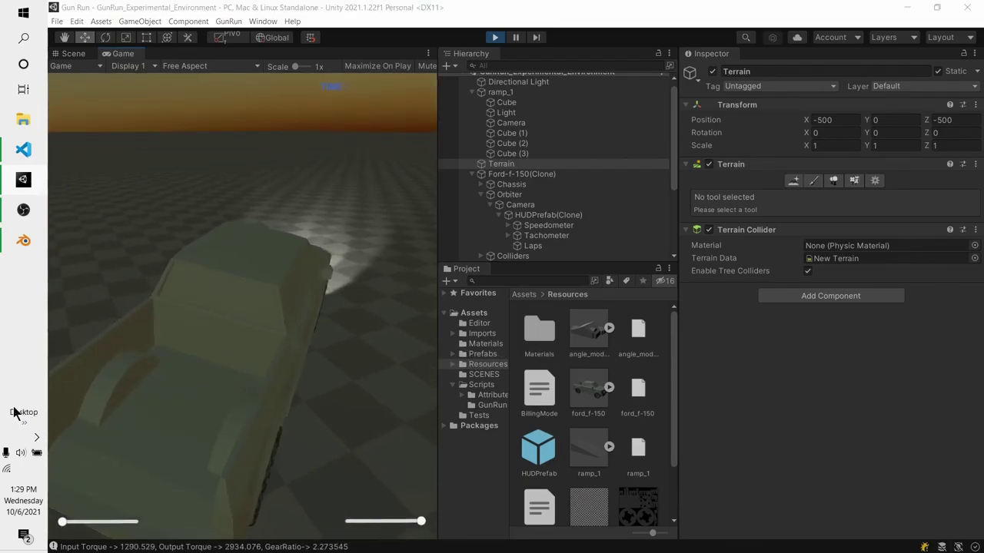
pyautogui.rightClick(14, 408)
pyautogui.click(213, 350)
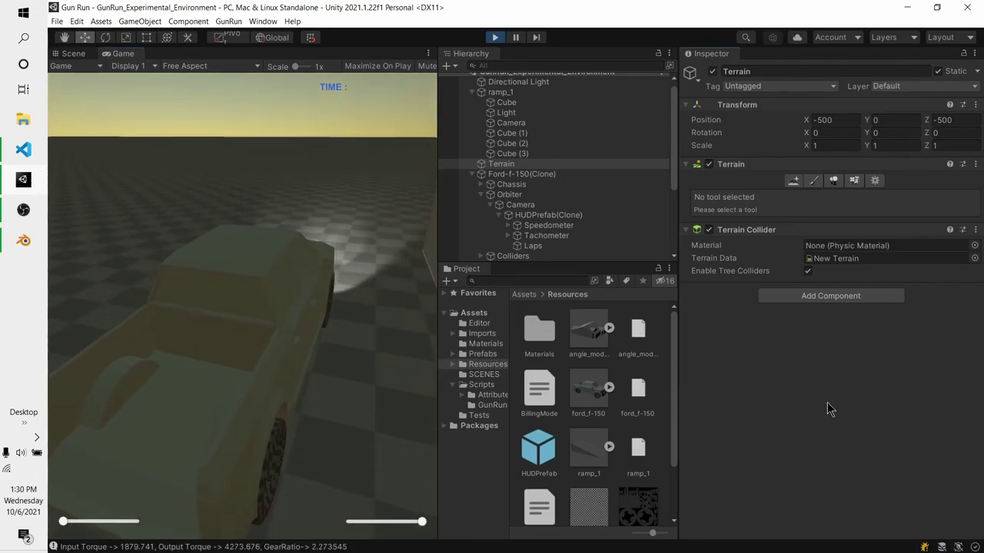
# - Pause the simulation, enable Maximize On Play for the game view and resume playing
pyautogui.click(495, 39)
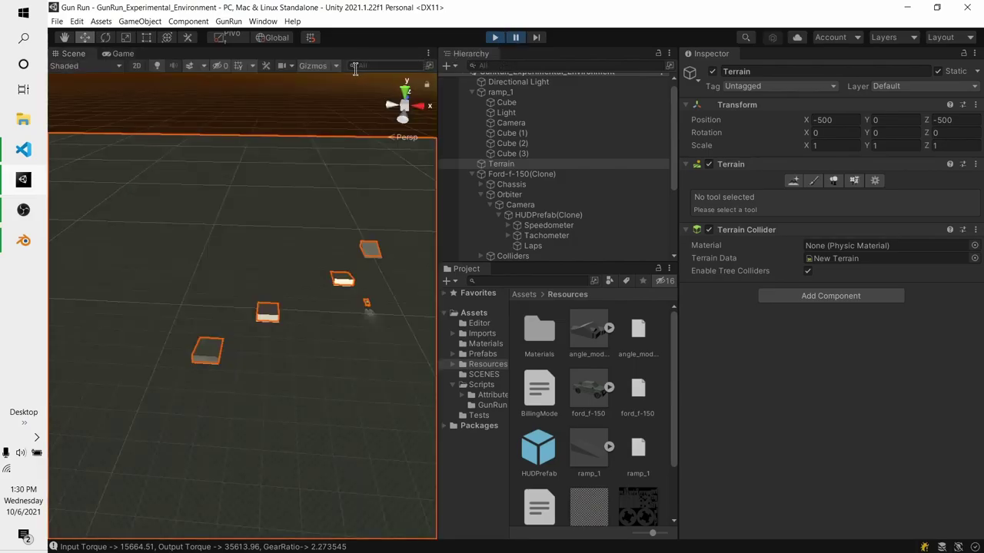
pyautogui.click(121, 53)
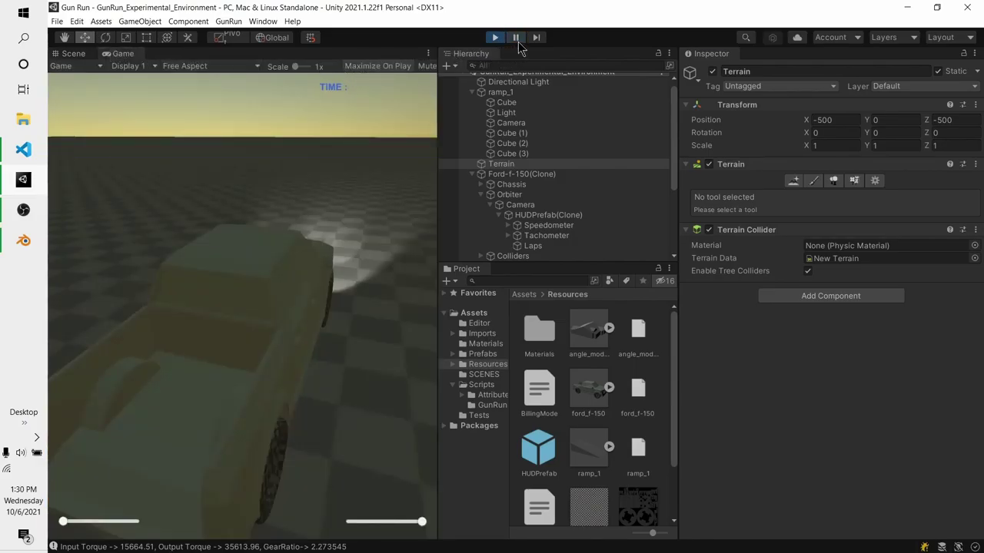
pyautogui.hotkey('shift', 'space')
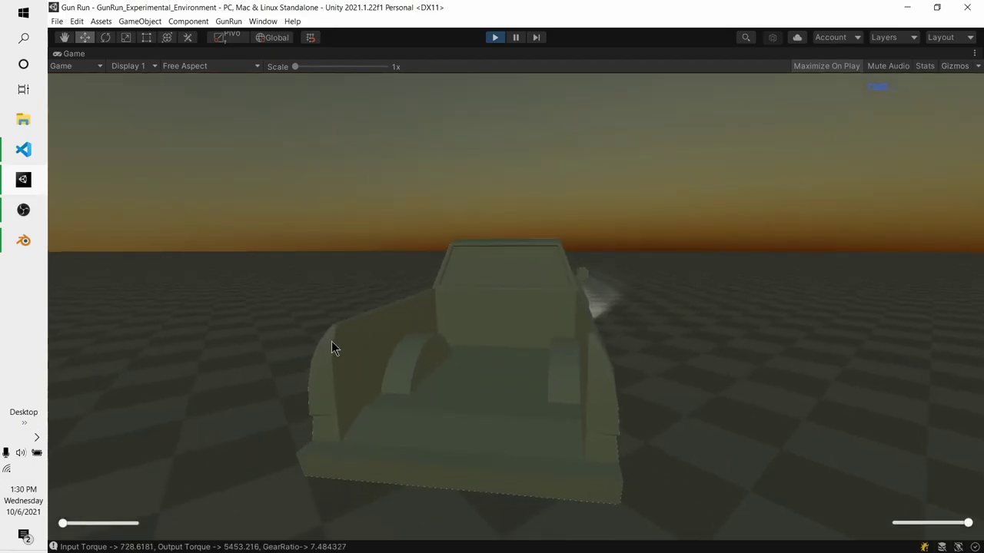
# - Steer the truck left towards the ramps in the maximized game view and continue the test drive
pyautogui.press('a')
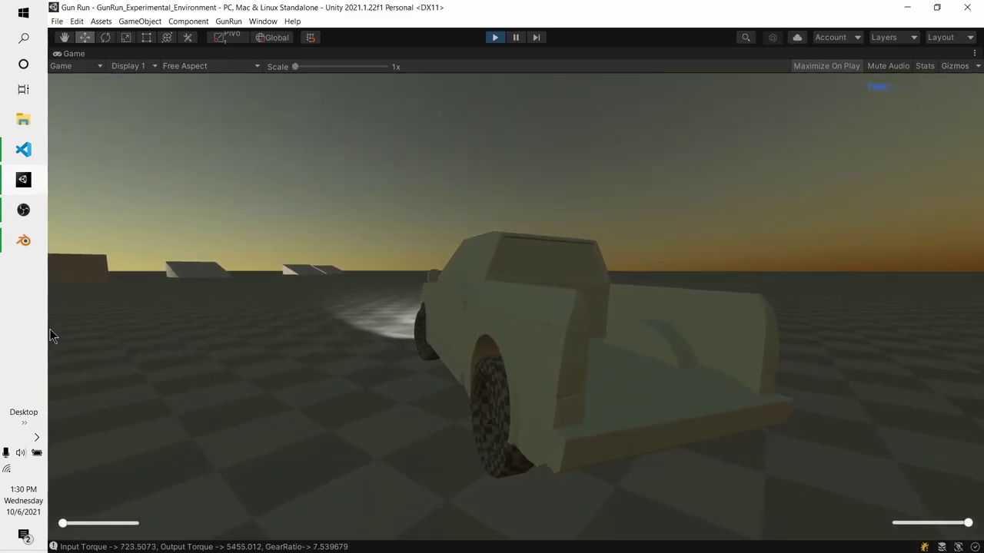
pyautogui.click(1, 326)
pyautogui.rightClick(2, 332)
pyautogui.click(328, 298)
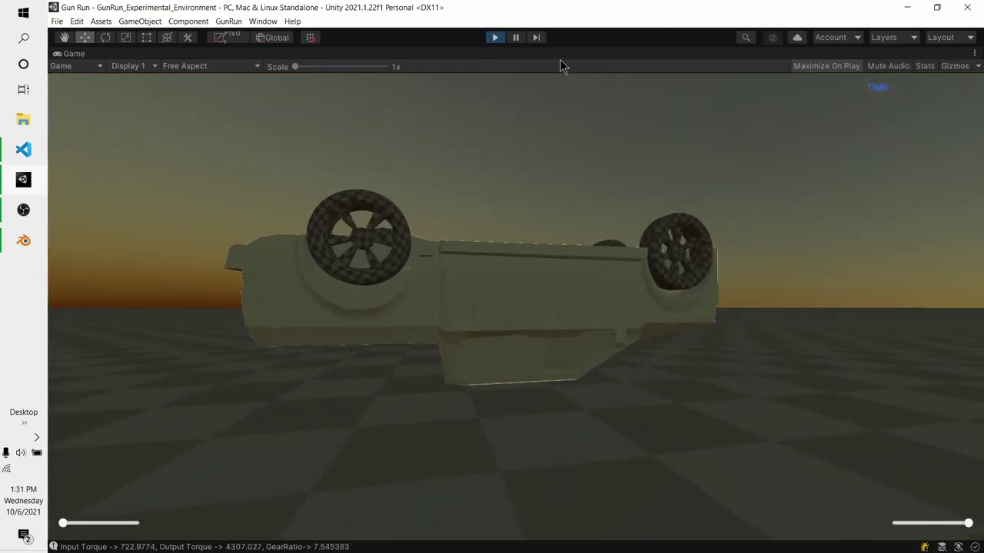
# - Pause the simulation and select and frame the overturned Ford-f-150(Clone) in the scene view
pyautogui.click(522, 35)
pyautogui.press('e')
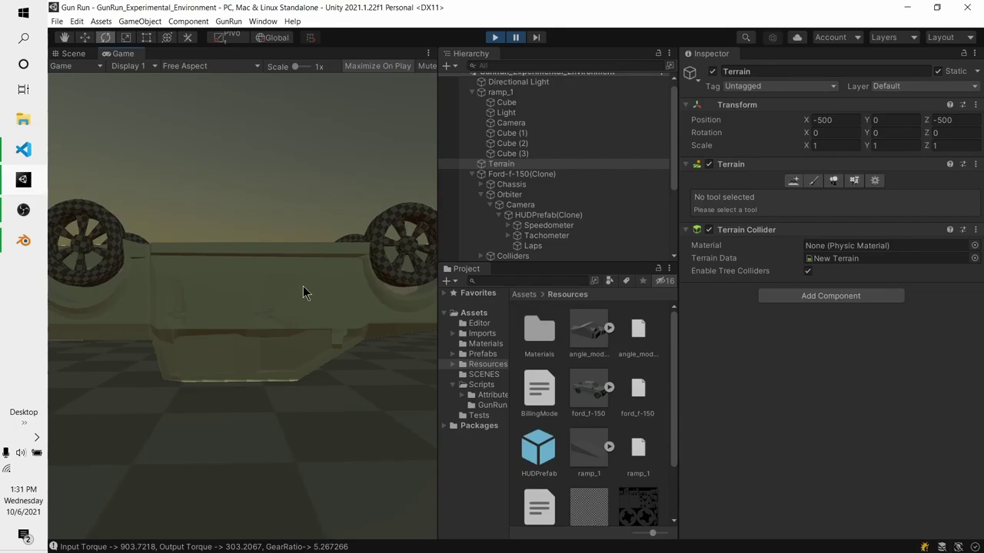
pyautogui.click(73, 53)
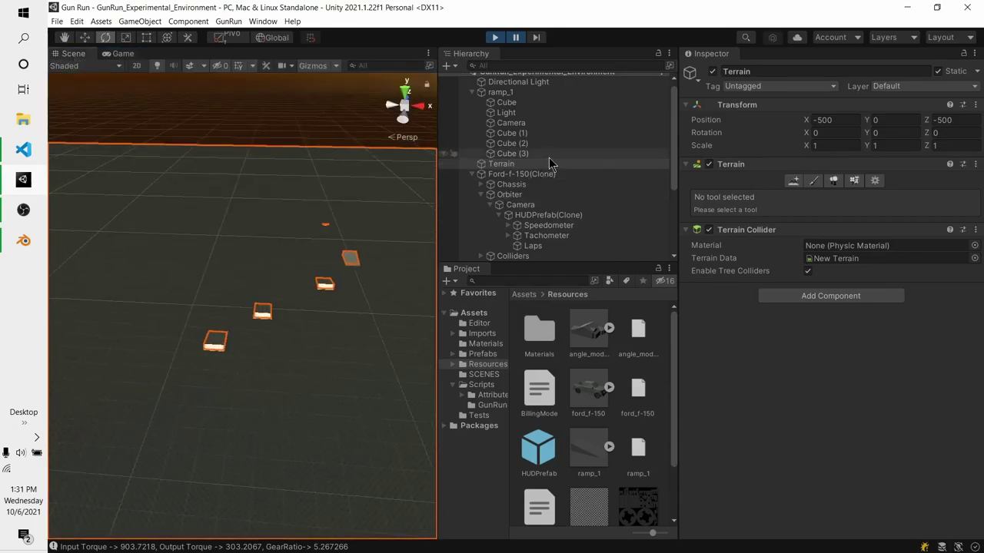
pyautogui.doubleClick(566, 174)
pyautogui.scroll(-3, 247, 305)
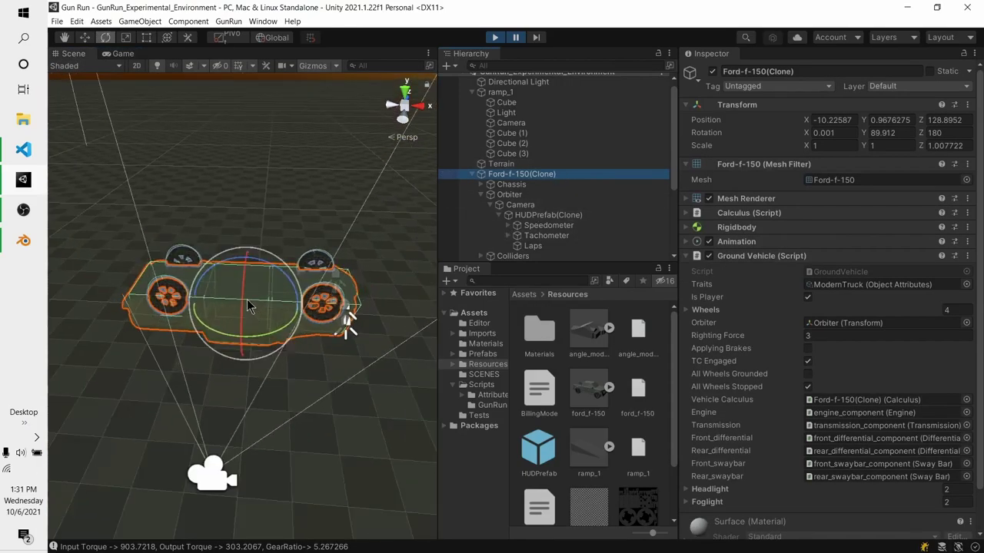
# - Reposition the Ford-f-150(Clone) to Y 3.56 and Z 136.26, above the ground, and set its Y rotation to 0
pyautogui.scroll(-3, 250, 202)
pyautogui.press('w')
pyautogui.moveTo(259, 196); pyautogui.dragTo(269, 149)
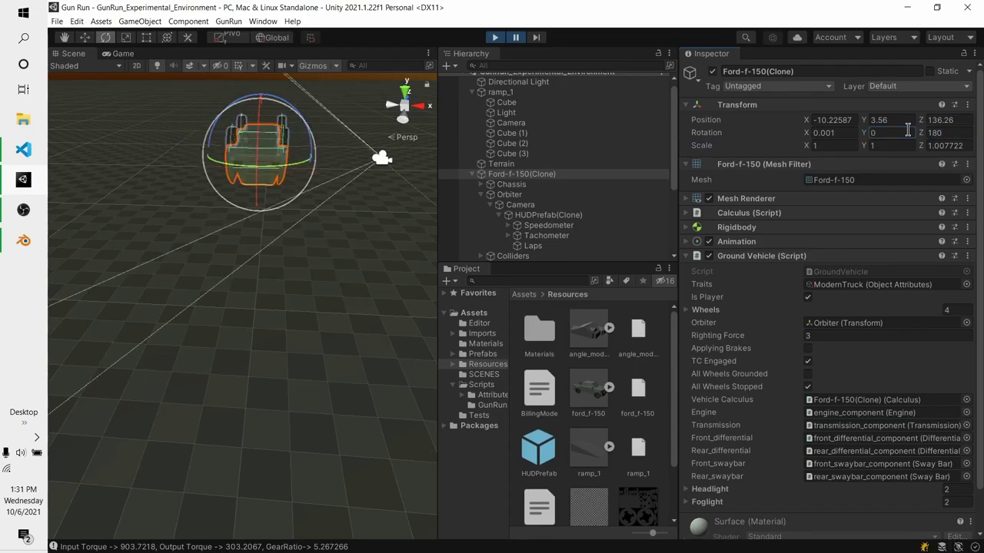
# - Resume the simulation and drive the repositioned truck towards the ramps
pyautogui.click(515, 38)
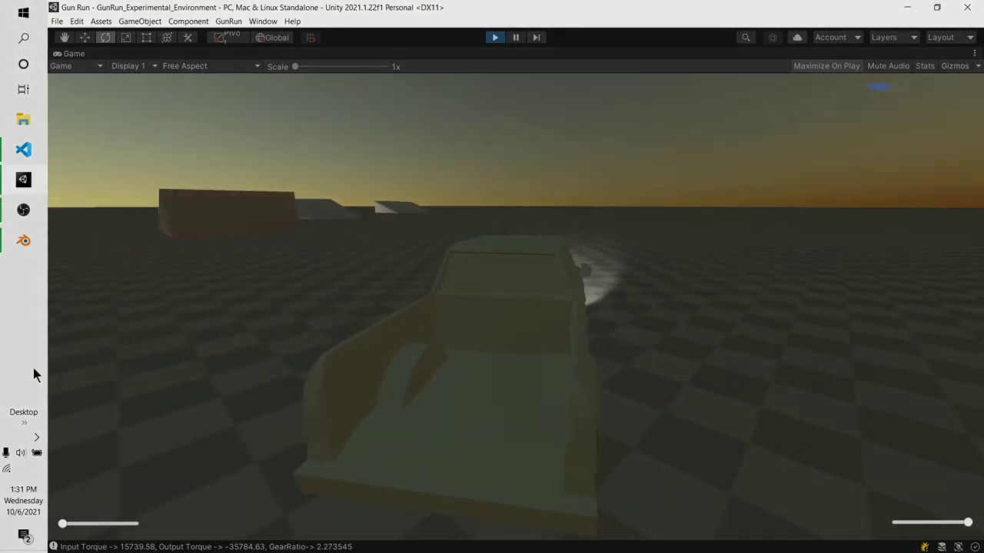
pyautogui.rightClick(42, 377)
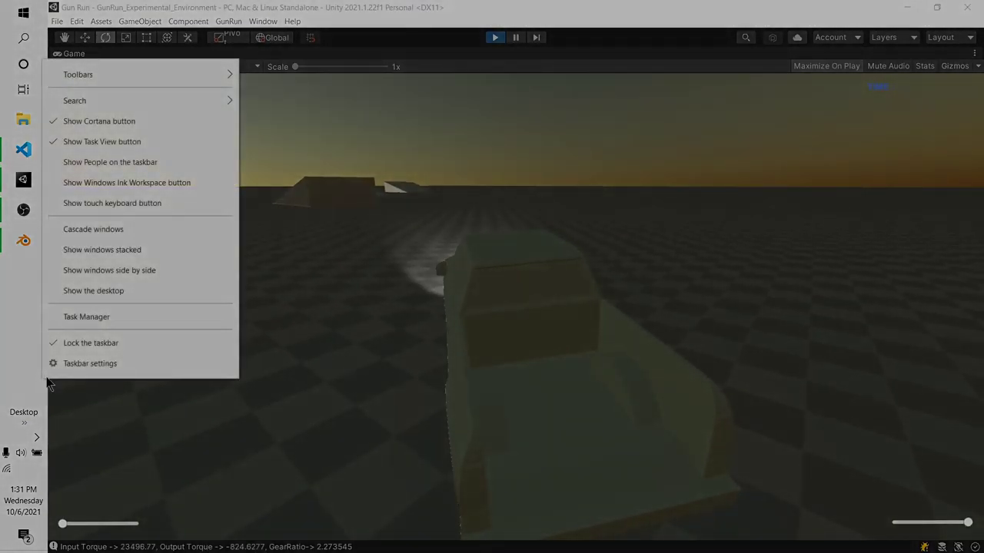
pyautogui.click(537, 330)
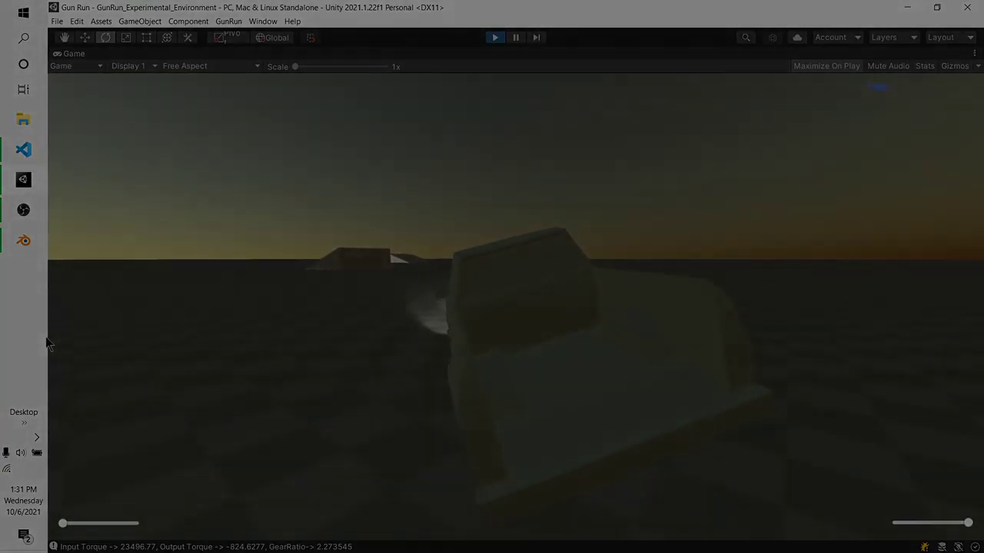